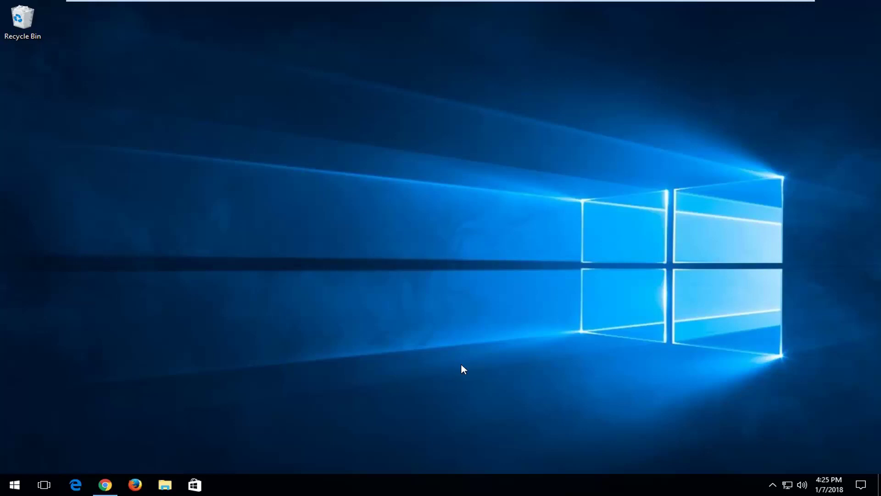
Step: Bring the Geek Uninstaller site to the front and maximize the Chrome window
{"action": "left_click", "coordinate": [105, 485]}
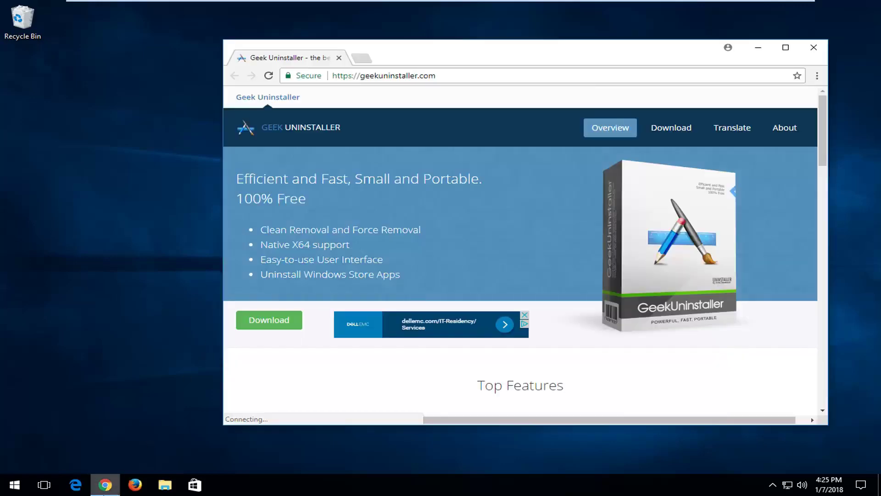
{"action": "left_click", "coordinate": [789, 48]}
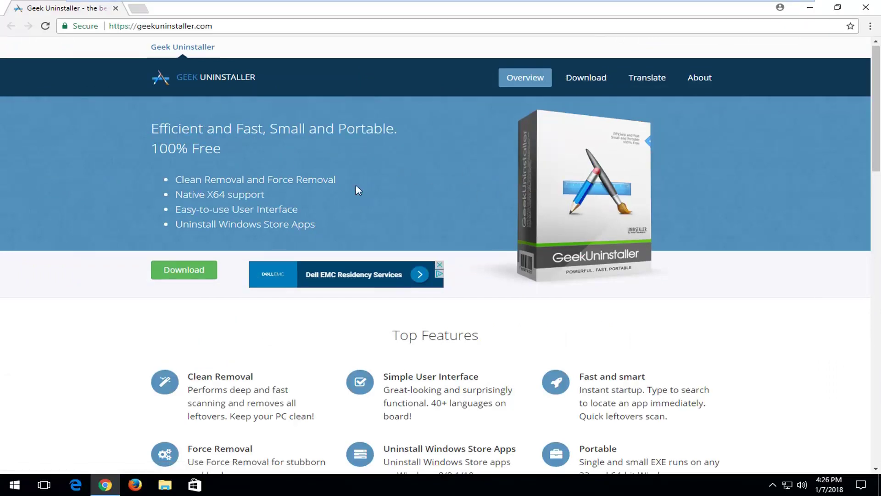
{"action": "scroll", "coordinate": [344, 207], "scroll_direction": "down", "scroll_amount": 3}
{"action": "scroll", "coordinate": [248, 276], "scroll_direction": "up", "scroll_amount": 3}
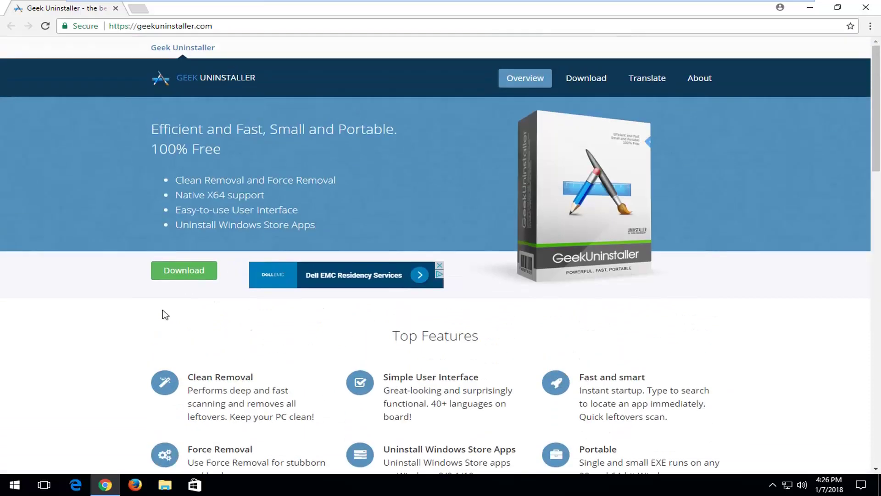
Step: From the download page, download Geek Uninstaller Free as geek.zip (2.7 MB) and open it
{"action": "left_click", "coordinate": [185, 271]}
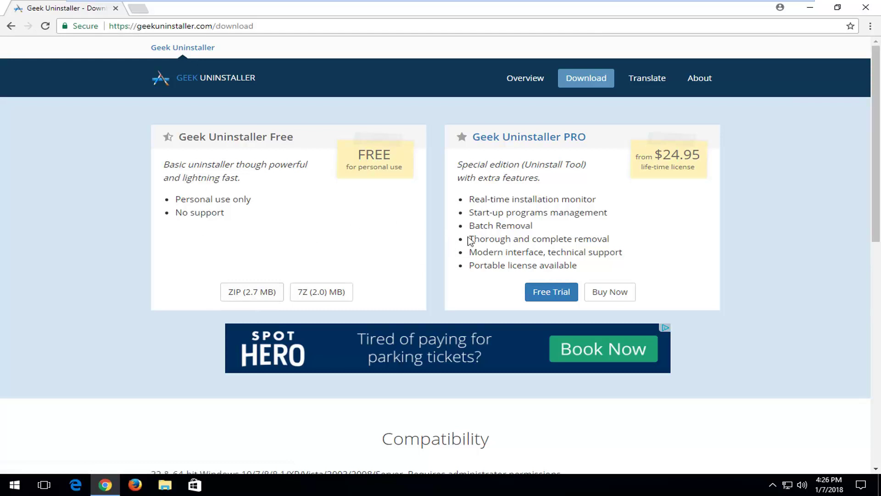
{"action": "triple_click", "coordinate": [496, 225]}
{"action": "left_click", "coordinate": [537, 232]}
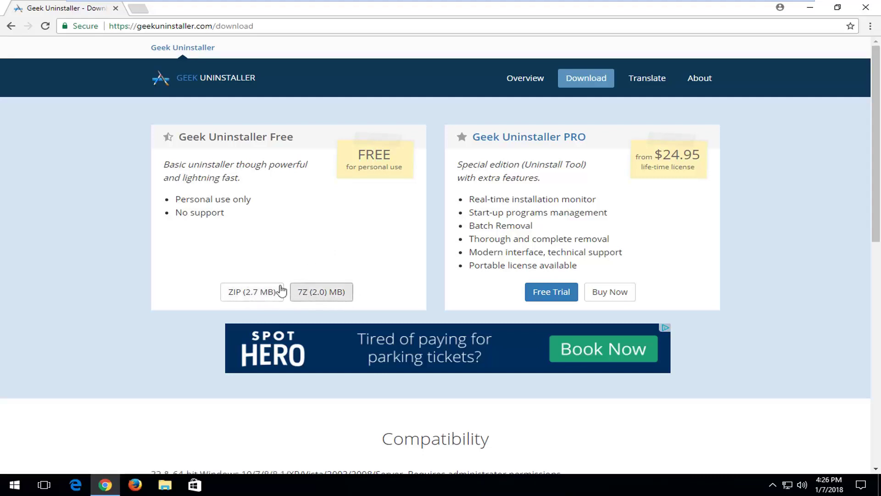
{"action": "left_click", "coordinate": [252, 295]}
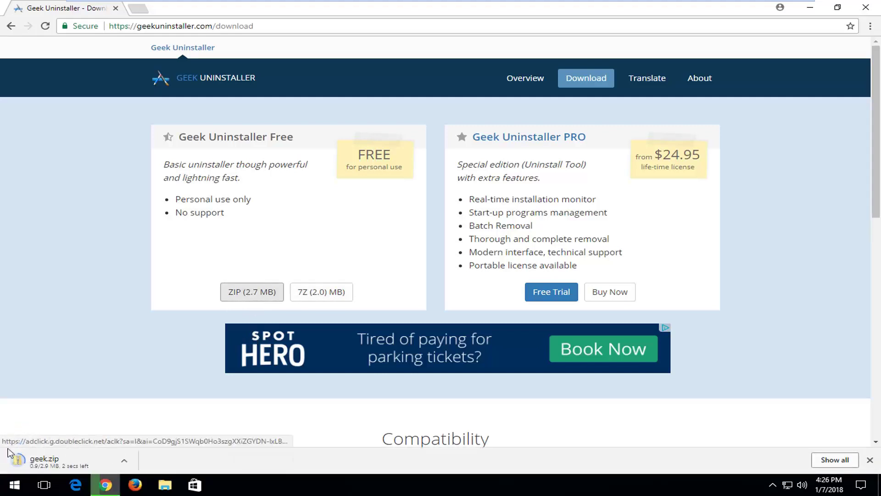
{"action": "left_click", "coordinate": [61, 461]}
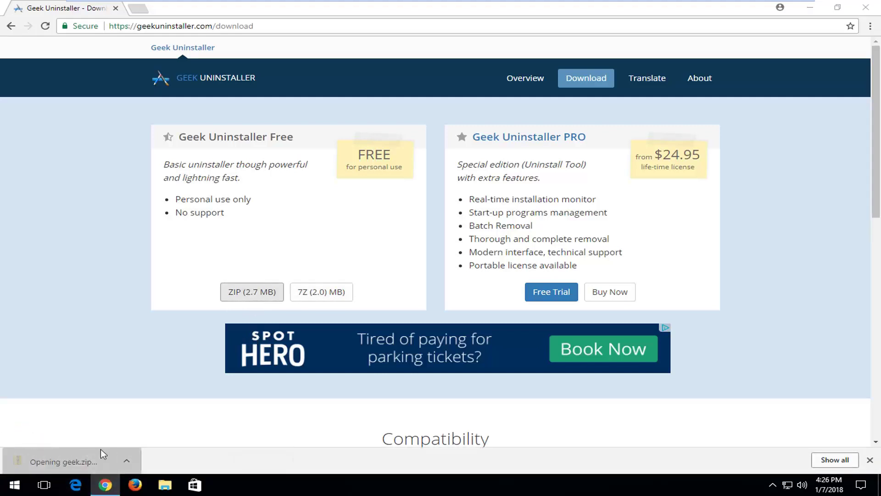
Step: Launch the geek application from inside the geek.zip archive
{"action": "left_click", "coordinate": [802, 9]}
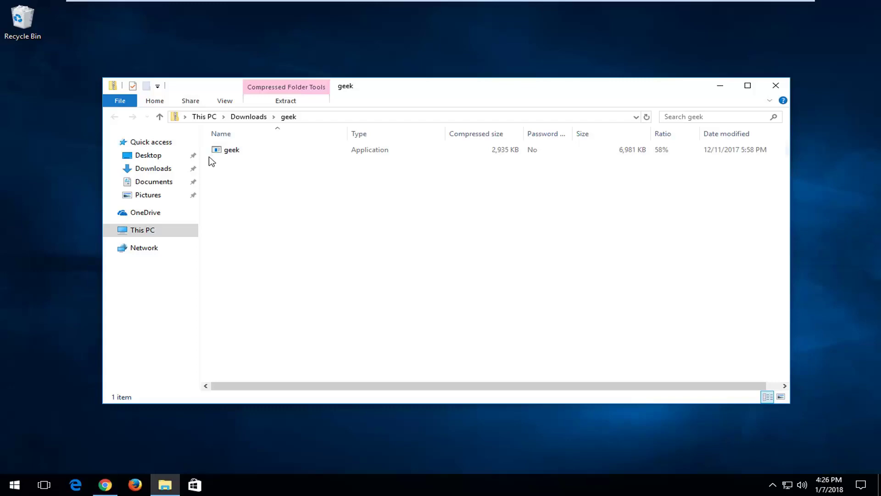
{"action": "left_click", "coordinate": [241, 152]}
{"action": "double_click", "coordinate": [231, 149]}
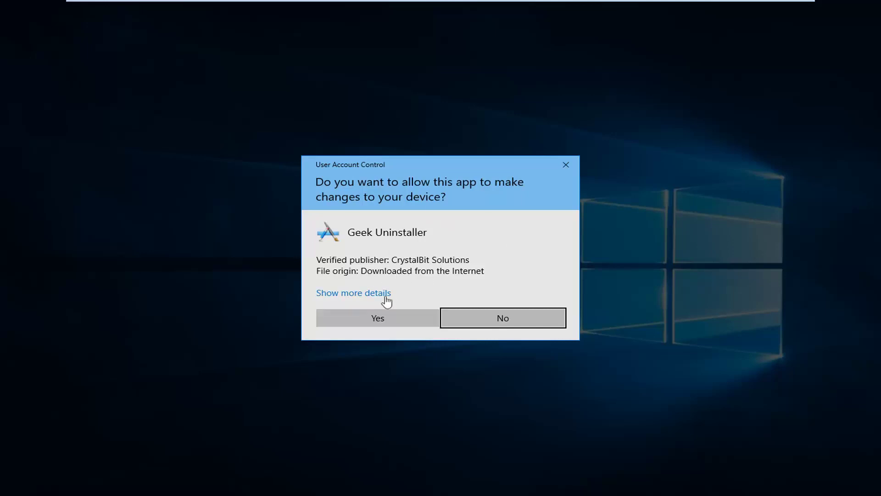
Step: Allow Geek Uninstaller through UAC and choose Force Removal for Mozilla Firefox 56.0.2
{"action": "left_click", "coordinate": [361, 320]}
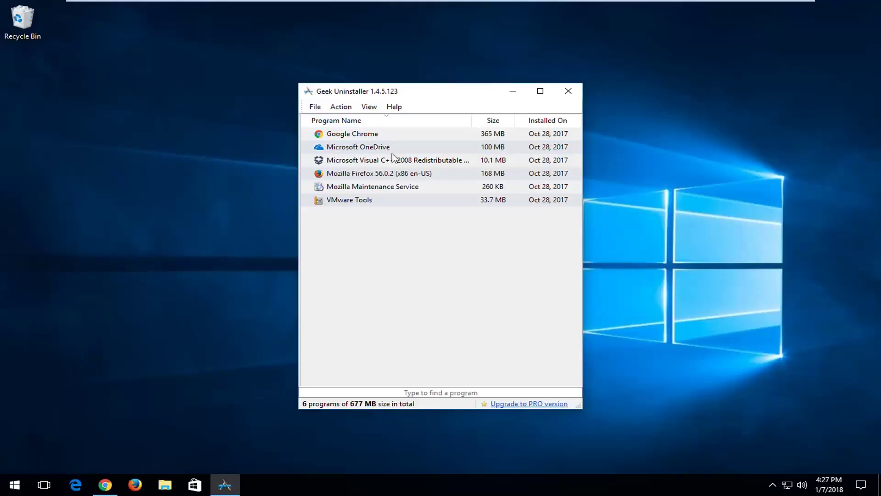
{"action": "left_click", "coordinate": [372, 162]}
{"action": "left_click", "coordinate": [356, 174]}
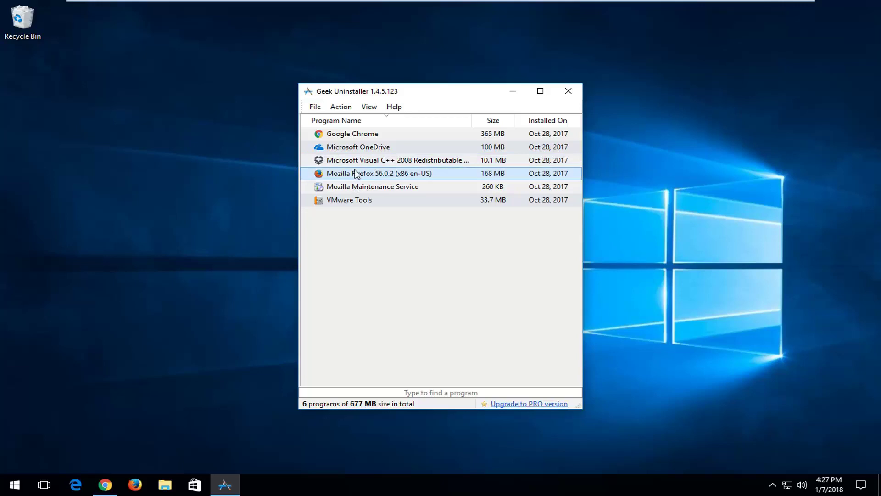
{"action": "right_click", "coordinate": [366, 176]}
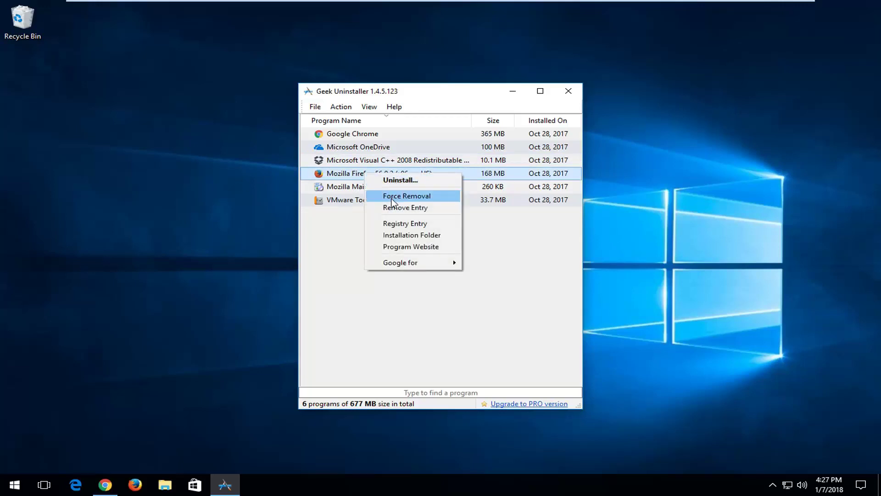
{"action": "left_click", "coordinate": [423, 198]}
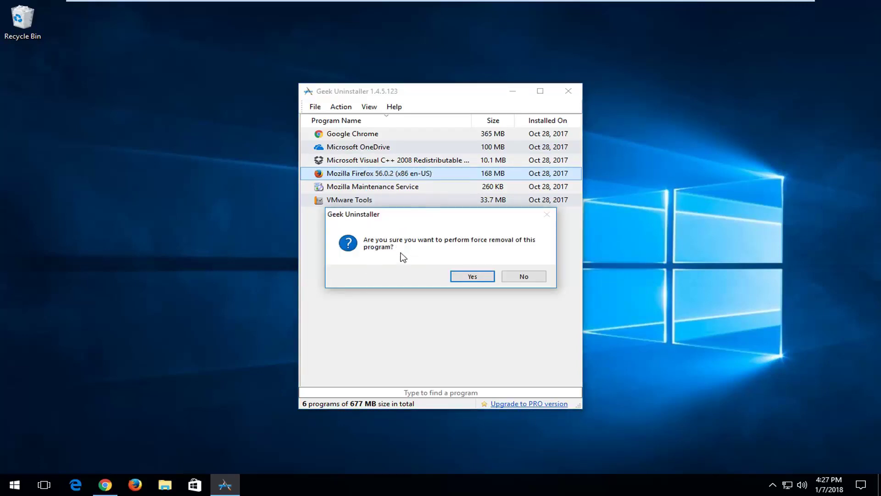
Step: Confirm Firefox's force removal and delete all its leftover file and registry traces
{"action": "left_click", "coordinate": [482, 279]}
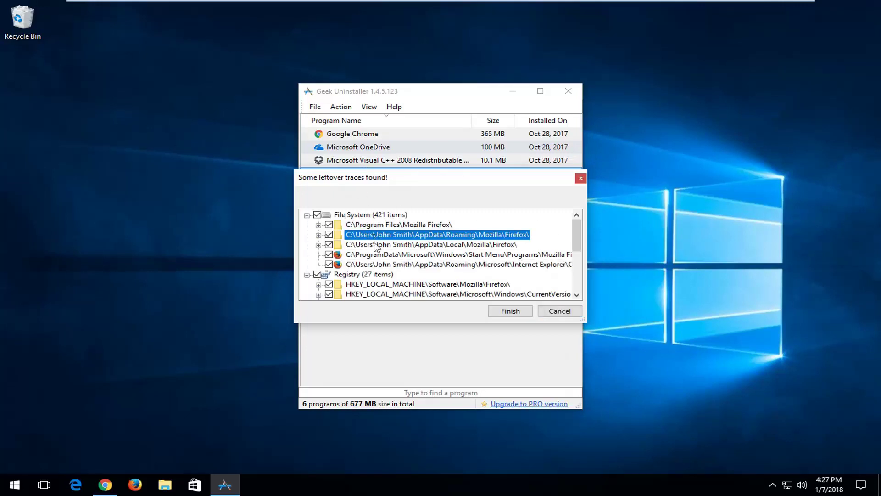
{"action": "scroll", "coordinate": [372, 248], "scroll_direction": "down", "scroll_amount": 2}
{"action": "scroll", "coordinate": [372, 249], "scroll_direction": "up", "scroll_amount": 2}
{"action": "scroll", "coordinate": [373, 248], "scroll_direction": "down", "scroll_amount": 2}
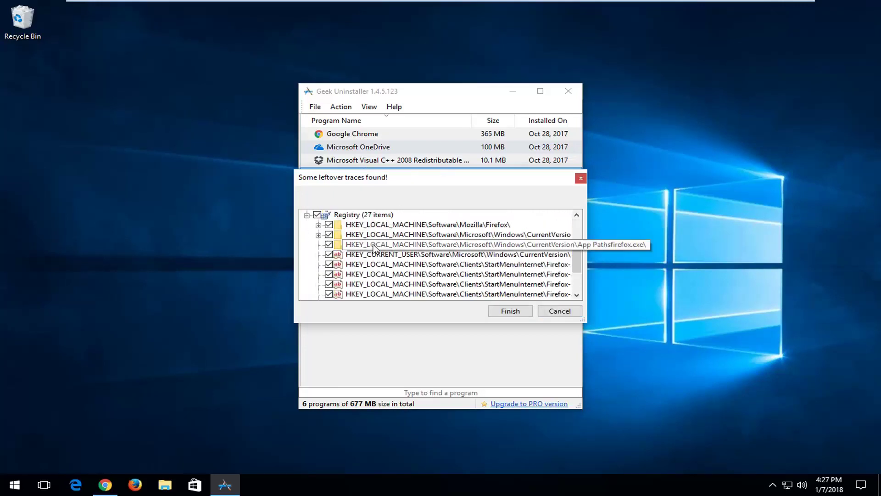
{"action": "scroll", "coordinate": [381, 250], "scroll_direction": "down", "scroll_amount": 2}
{"action": "scroll", "coordinate": [384, 247], "scroll_direction": "up", "scroll_amount": 4}
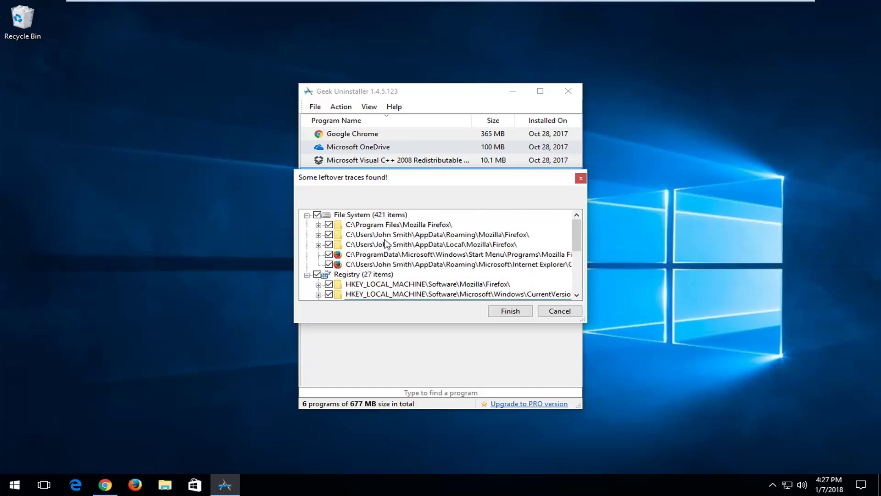
{"action": "scroll", "coordinate": [385, 242], "scroll_direction": "down", "scroll_amount": 4}
{"action": "scroll", "coordinate": [385, 239], "scroll_direction": "up", "scroll_amount": 4}
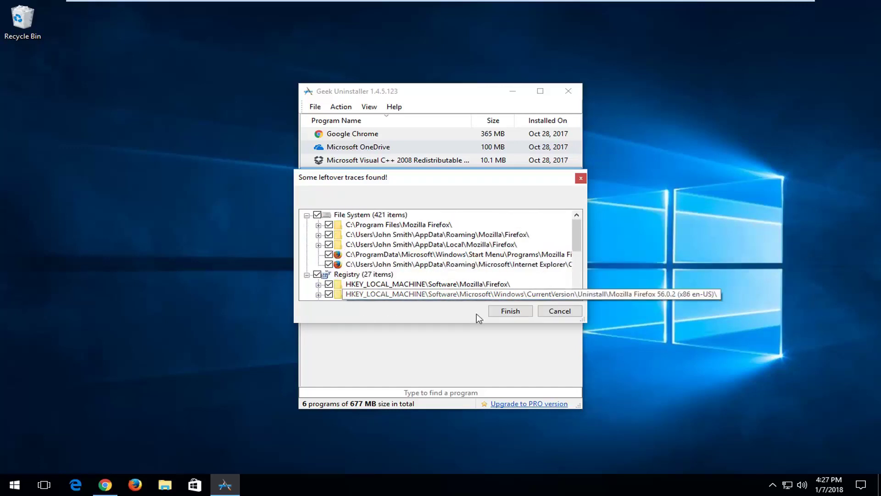
{"action": "left_click", "coordinate": [507, 314]}
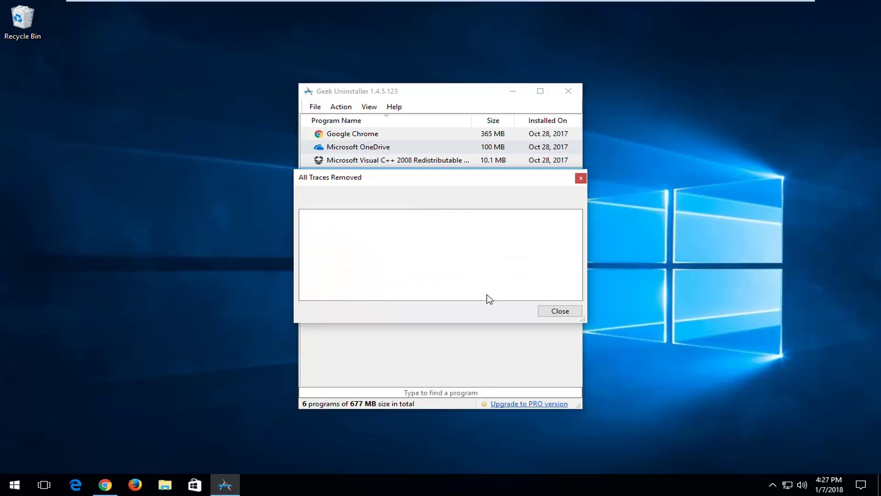
Step: Close the All Traces Removed notice, leaving five programs totalling 509 MB
{"action": "left_click", "coordinate": [557, 313]}
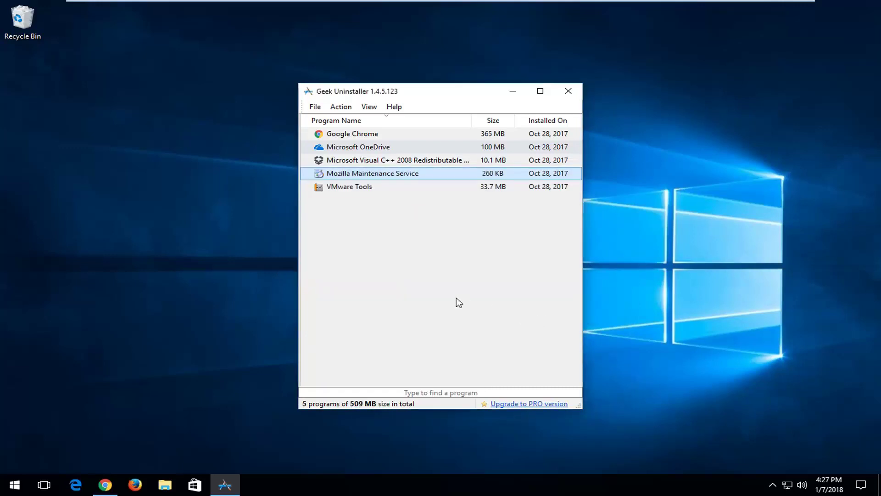